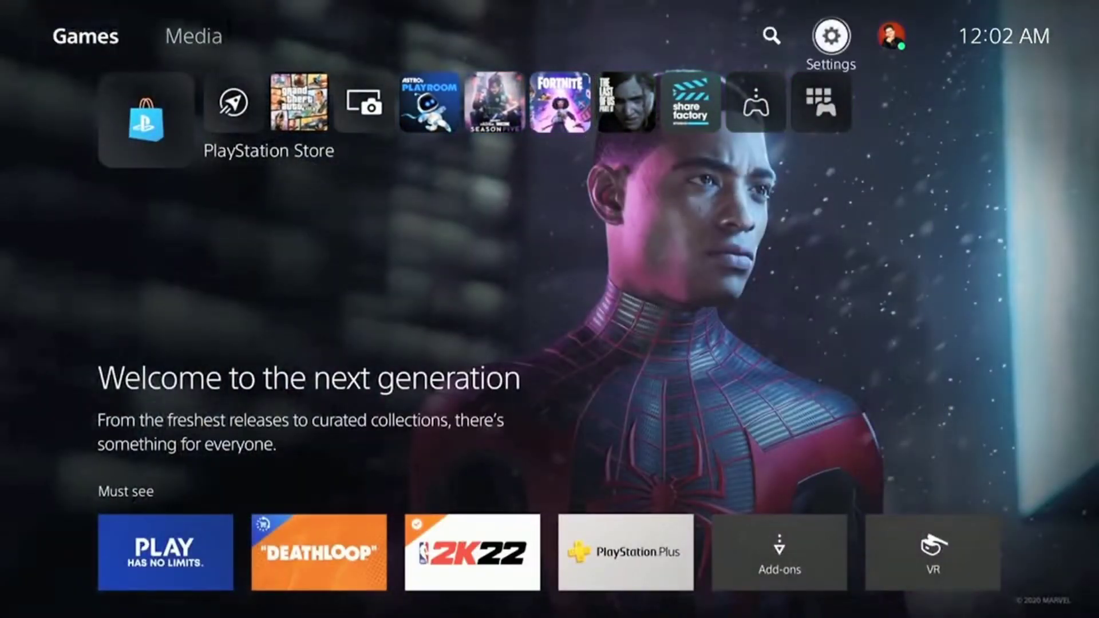
Navigate Settings > System > Remote Play and select the Enable Remote Play toggle
{"action": "key", "text": "Return"}
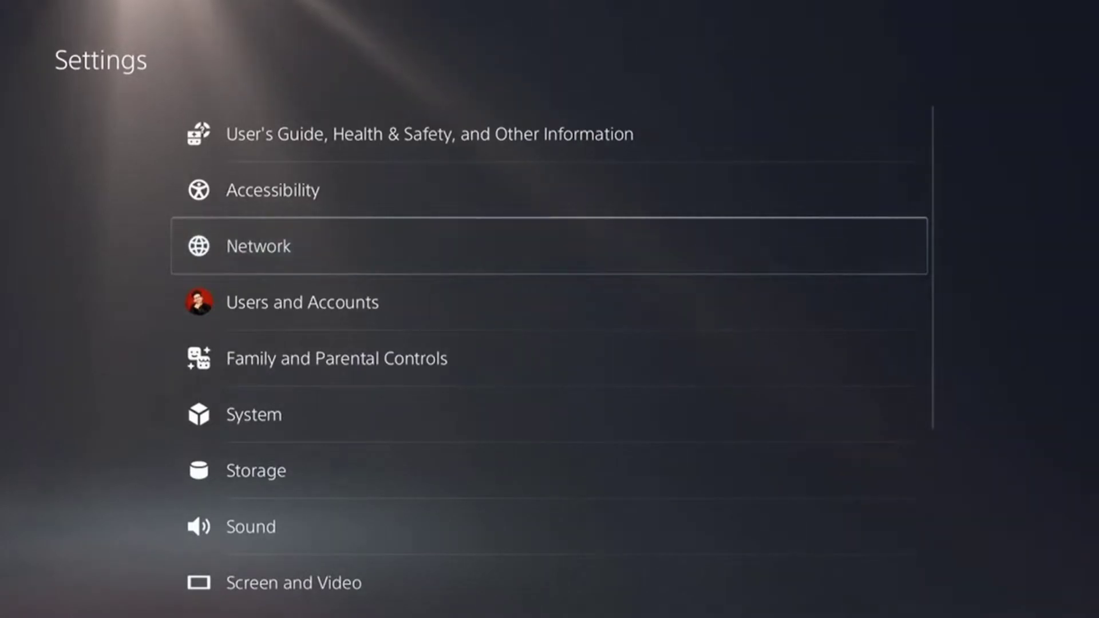
{"action": "key", "text": "Down"}
{"action": "key", "text": "Down"}
{"action": "key", "text": "Down"}
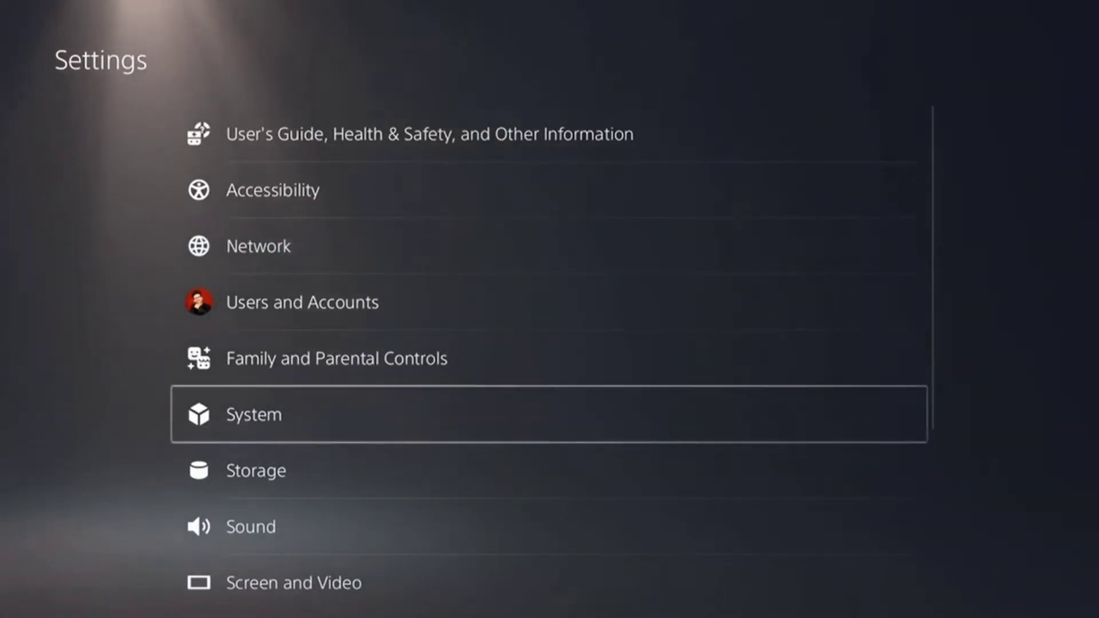
{"action": "key", "text": "Return"}
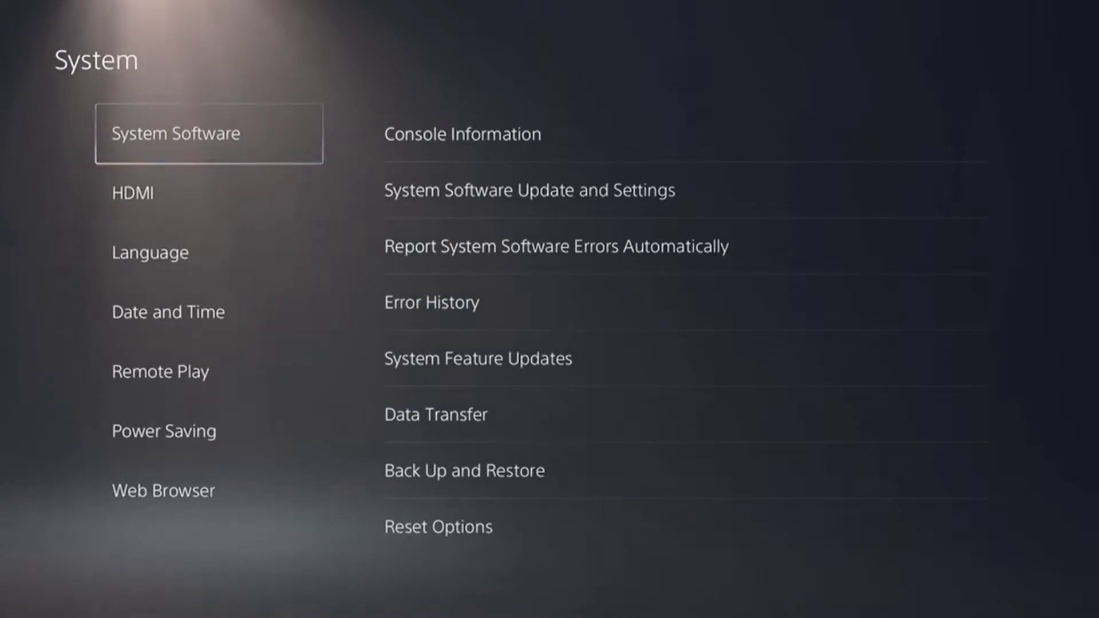
{"action": "key", "text": "Down"}
{"action": "key", "text": "Down"}
{"action": "key", "text": "Down"}
{"action": "key", "text": "Down"}
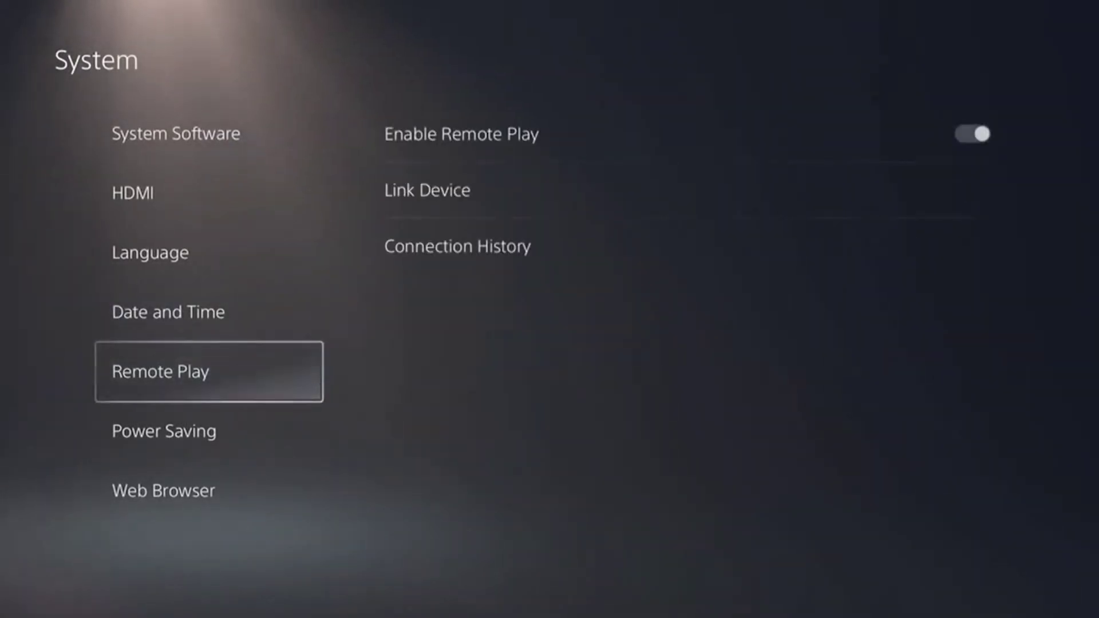
{"action": "key", "text": "Right"}
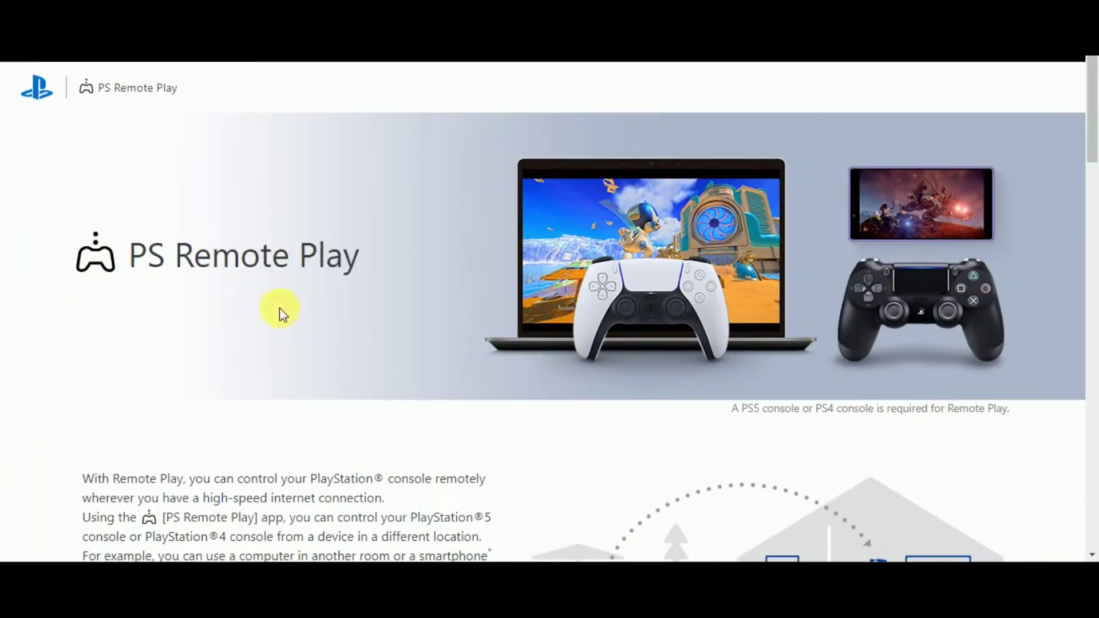
{"action": "scroll", "coordinate": [295, 307], "scroll_direction": "down", "scroll_amount": 3}
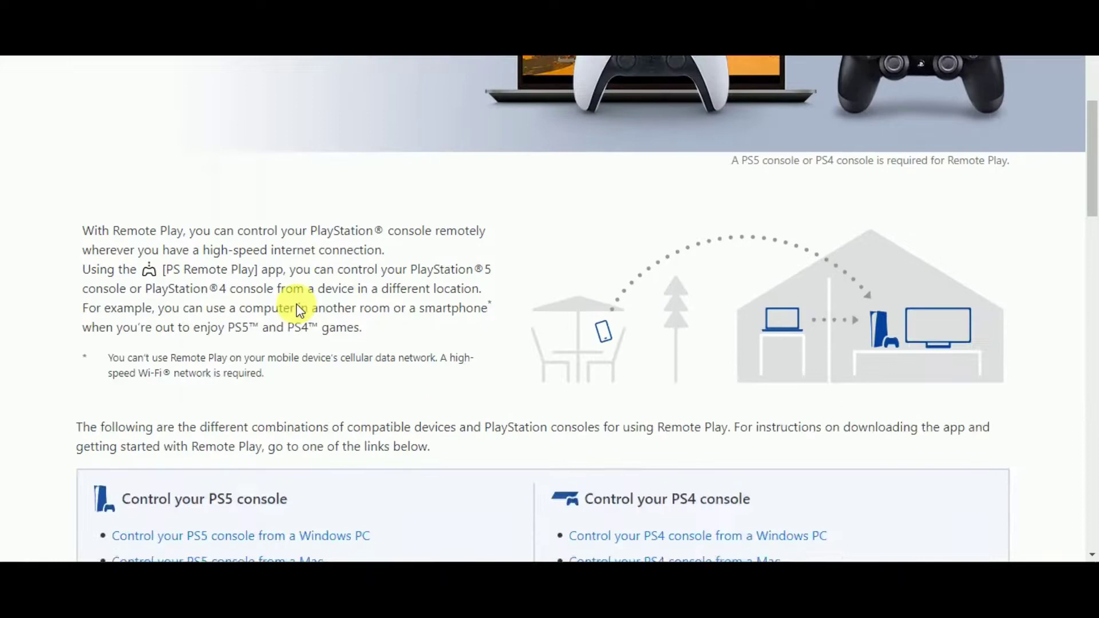
{"action": "scroll", "coordinate": [299, 309], "scroll_direction": "down", "scroll_amount": 3}
{"action": "scroll", "coordinate": [301, 309], "scroll_direction": "down", "scroll_amount": 2}
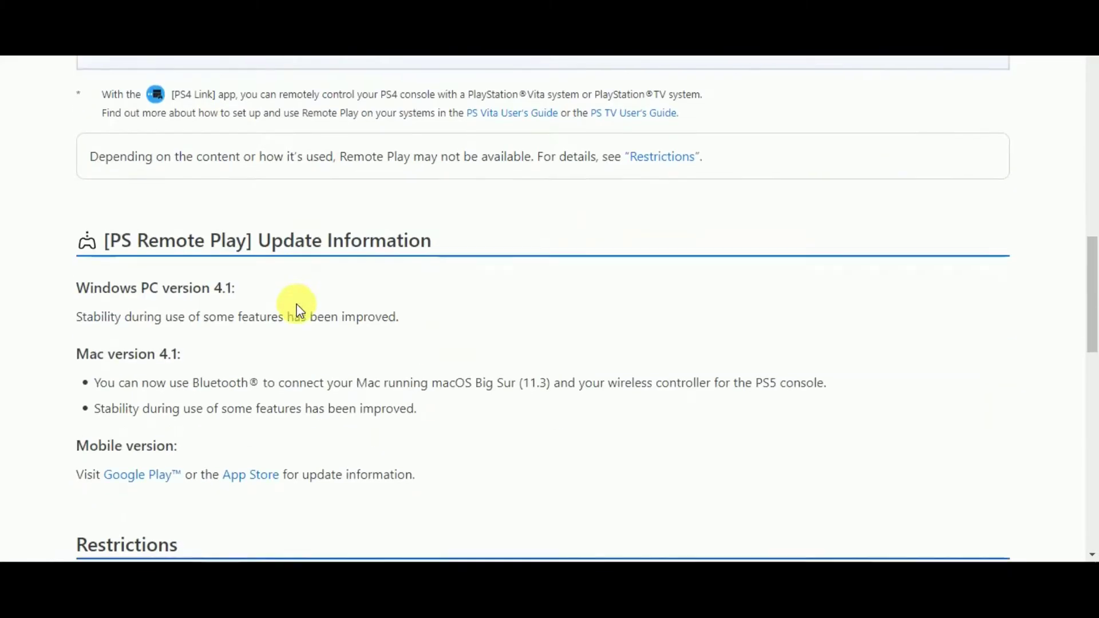
{"action": "scroll", "coordinate": [303, 309], "scroll_direction": "down", "scroll_amount": 2}
{"action": "scroll", "coordinate": [299, 309], "scroll_direction": "down", "scroll_amount": 2}
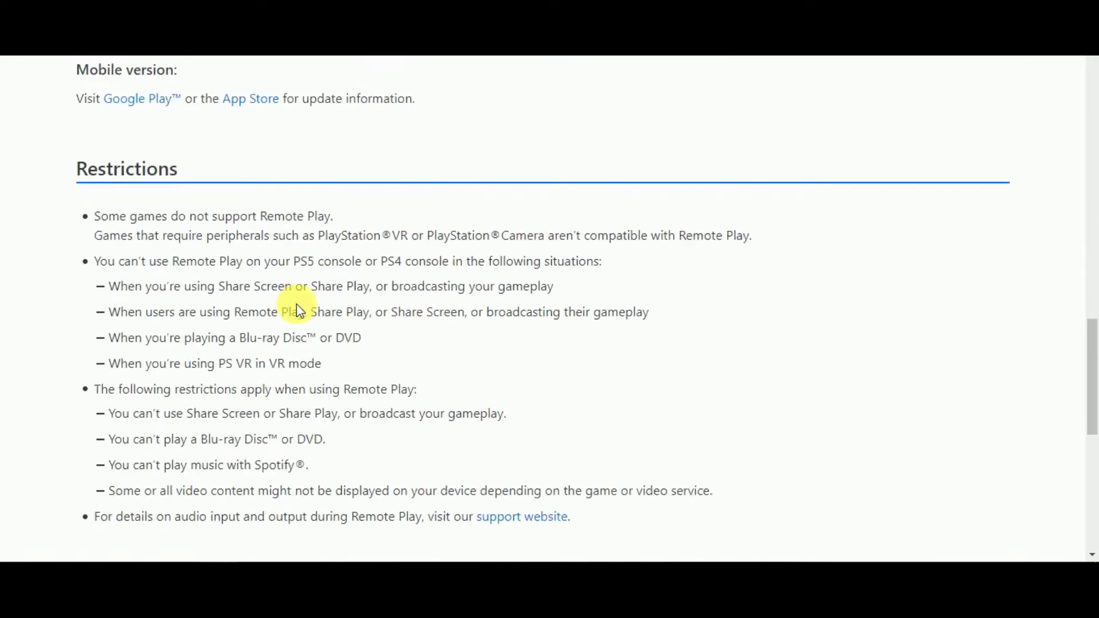
{"action": "scroll", "coordinate": [300, 310], "scroll_direction": "down", "scroll_amount": 3}
{"action": "scroll", "coordinate": [300, 311], "scroll_direction": "down", "scroll_amount": 2}
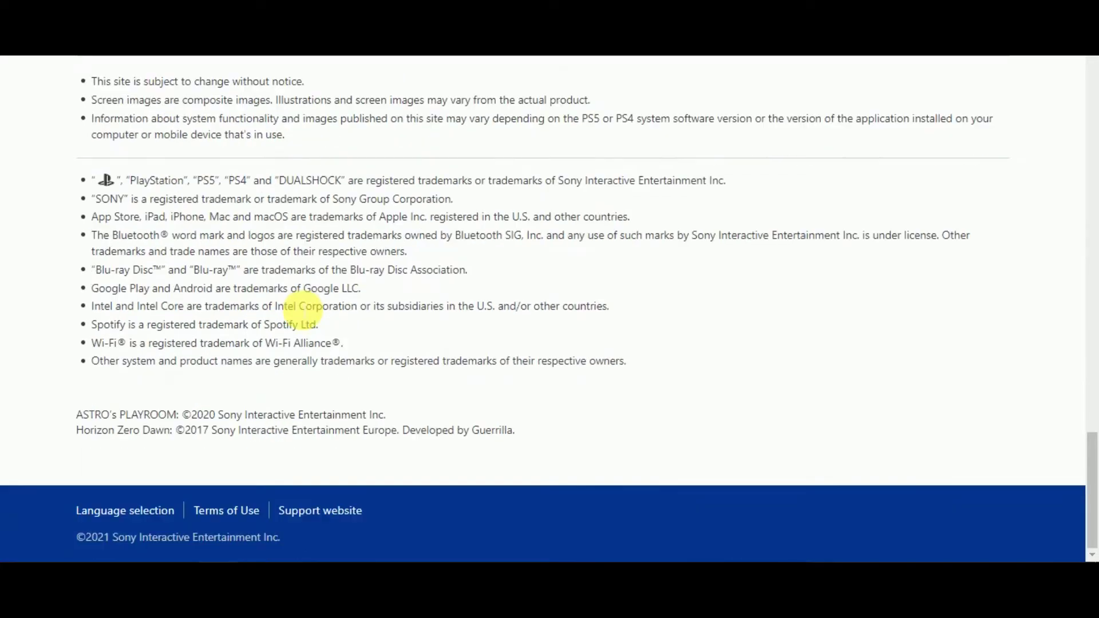
{"action": "scroll", "coordinate": [300, 311], "scroll_direction": "up", "scroll_amount": 3}
{"action": "scroll", "coordinate": [300, 312], "scroll_direction": "up", "scroll_amount": 4}
{"action": "scroll", "coordinate": [275, 284], "scroll_direction": "up", "scroll_amount": 5}
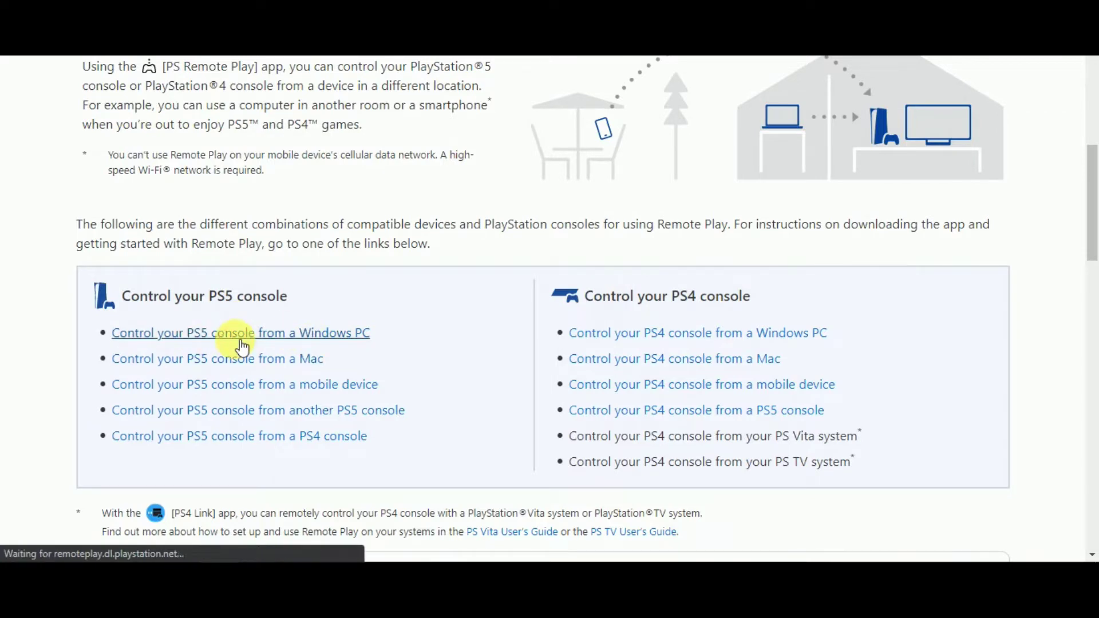
{"action": "scroll", "coordinate": [283, 284], "scroll_direction": "down", "scroll_amount": 4}
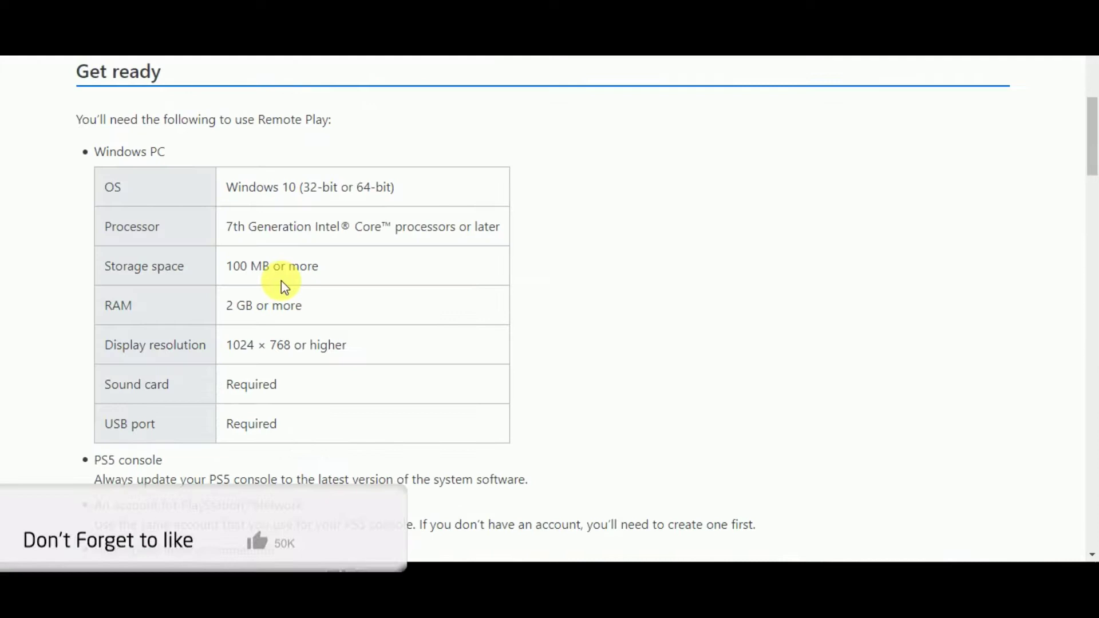
{"action": "scroll", "coordinate": [281, 262], "scroll_direction": "down", "scroll_amount": 1}
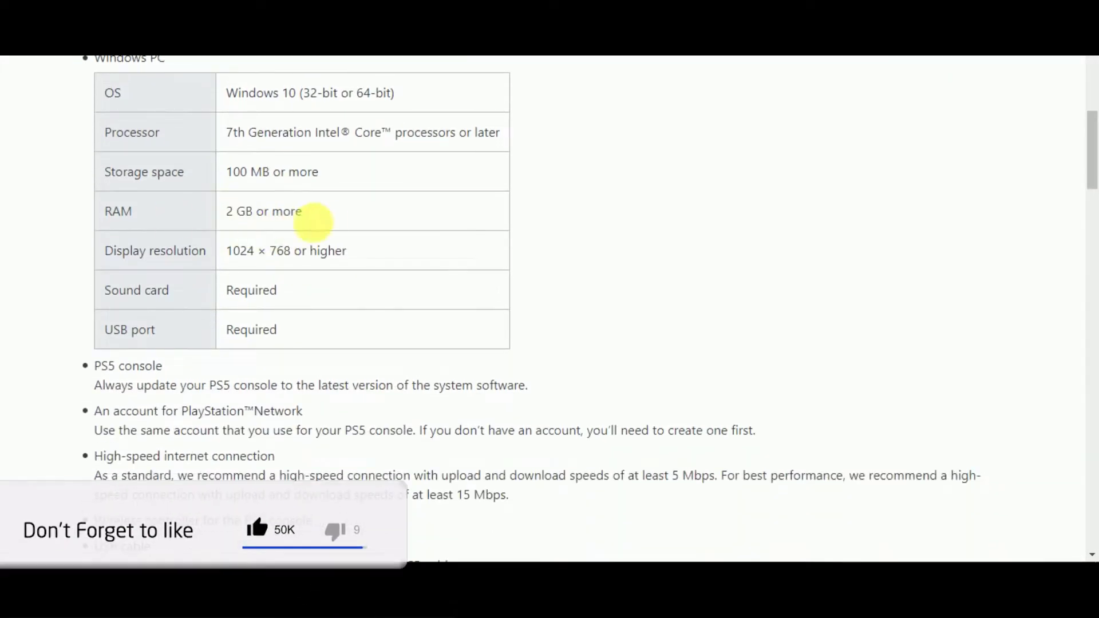
{"action": "scroll", "coordinate": [258, 213], "scroll_direction": "down", "scroll_amount": 2}
{"action": "scroll", "coordinate": [248, 212], "scroll_direction": "down", "scroll_amount": 2}
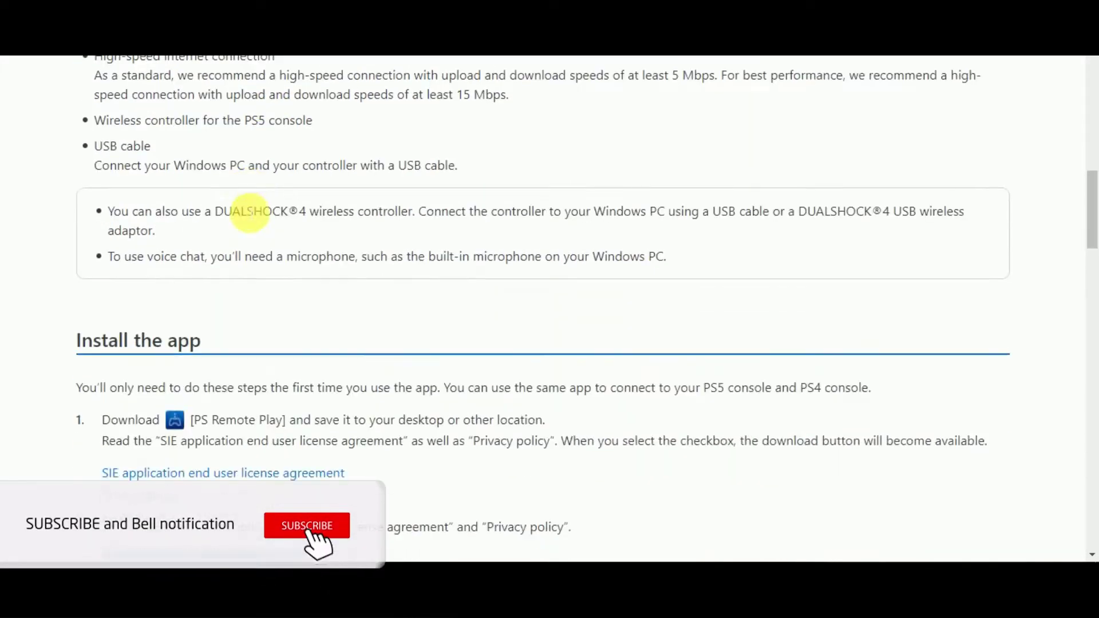
{"action": "scroll", "coordinate": [251, 214], "scroll_direction": "down", "scroll_amount": 2}
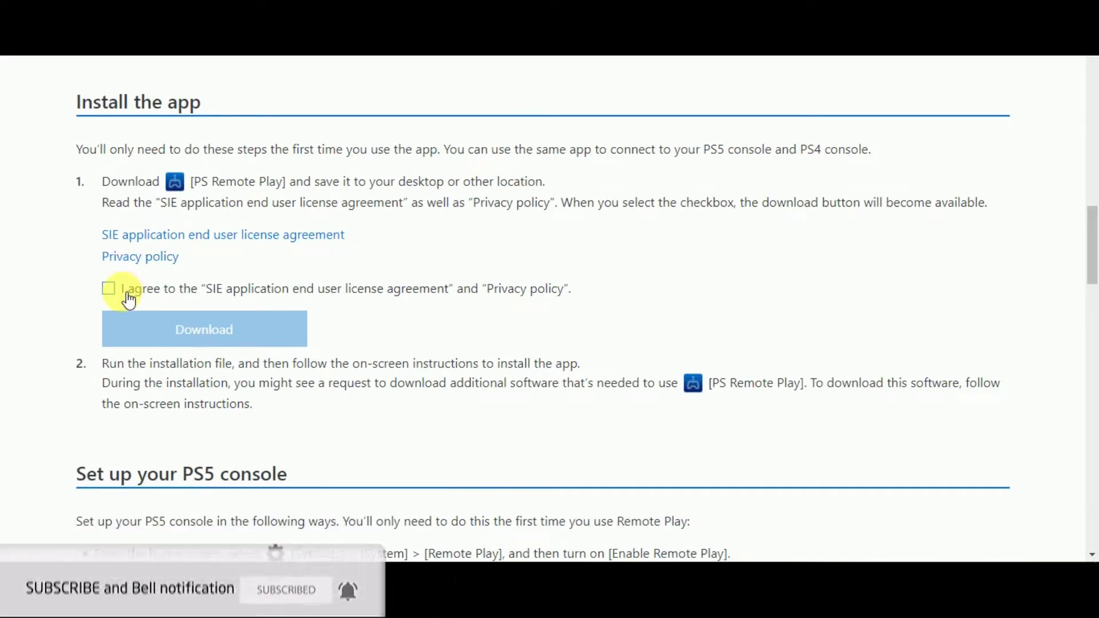
Accept the license agreement, download the Windows Remote Play installer, and launch it
{"action": "left_click", "coordinate": [111, 290]}
{"action": "left_click", "coordinate": [201, 329]}
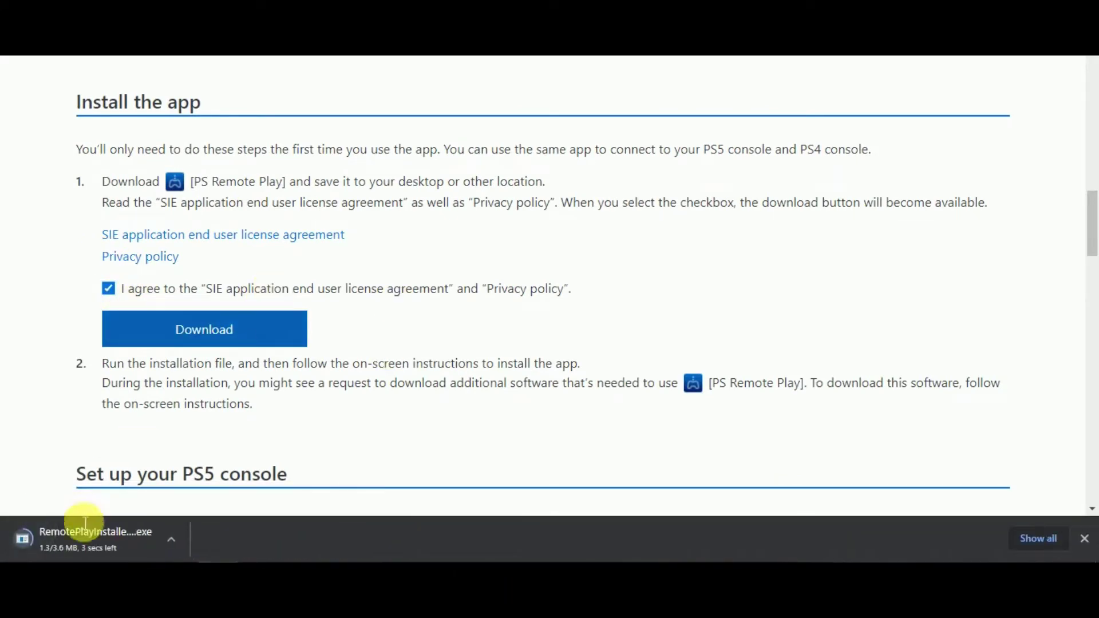
{"action": "left_click", "coordinate": [89, 535]}
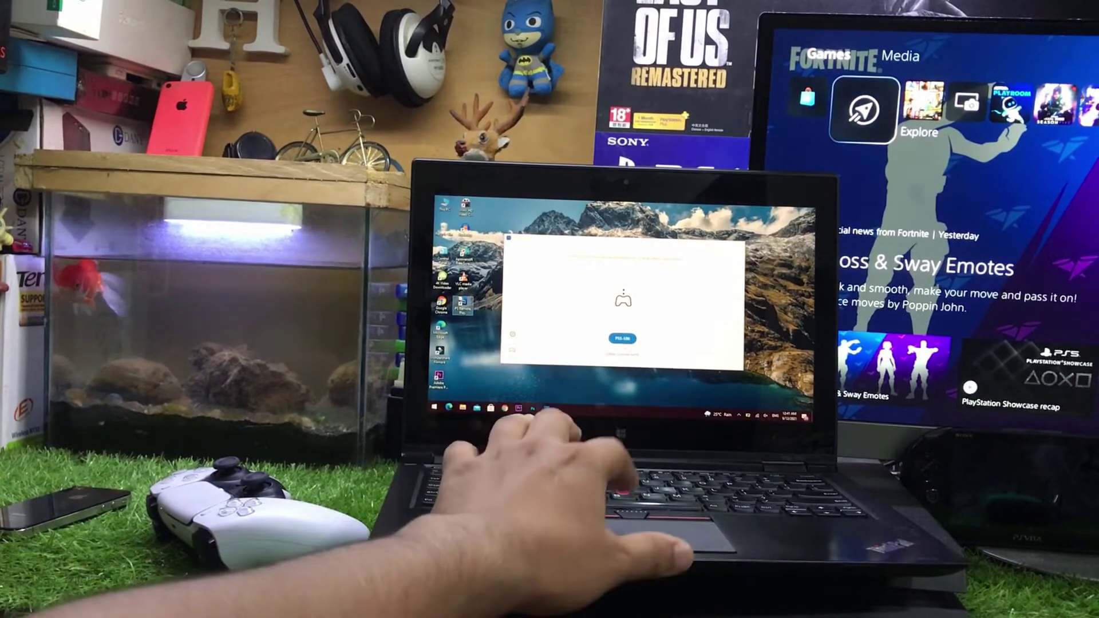
Start the PS Remote Play connection search for the PS5 console
{"action": "key", "text": "Return"}
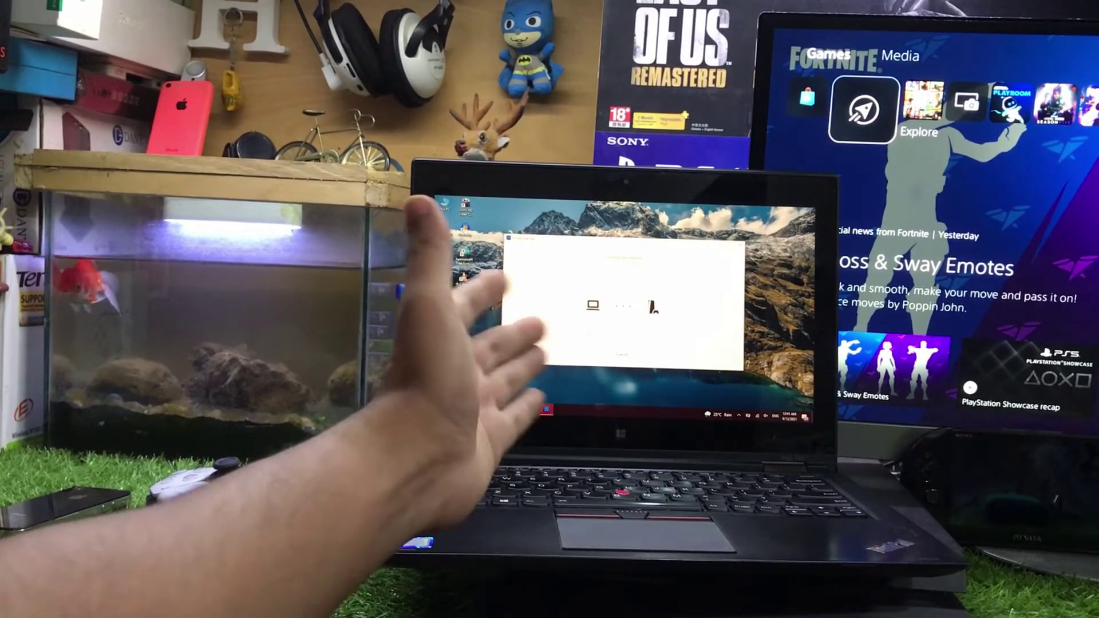